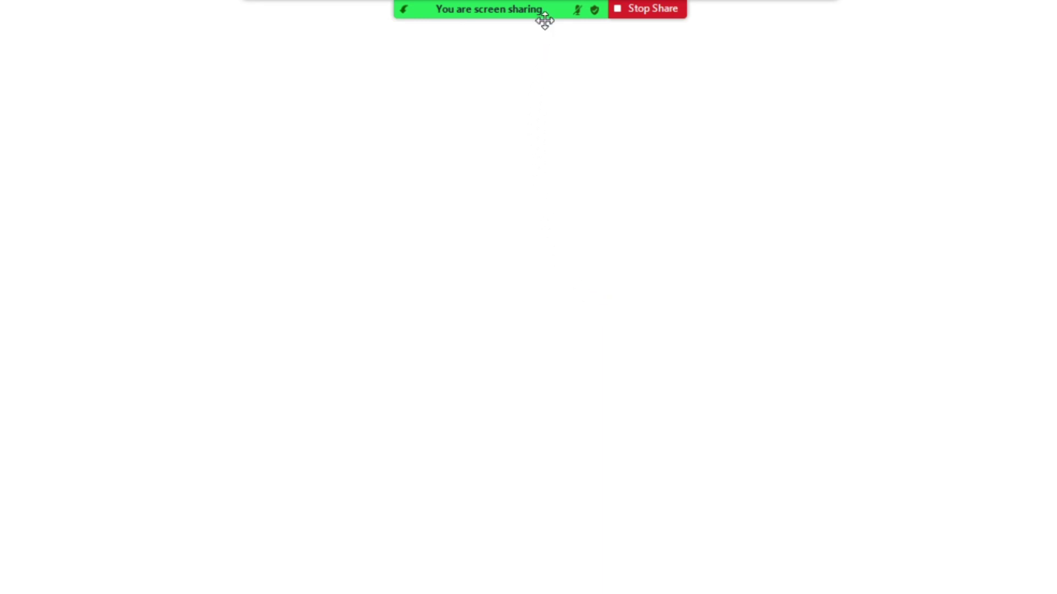
- Show the whiteboard's annotation tools and draw a blue freehand curve across the upper part of the canvas
mouse_move(557, 3)
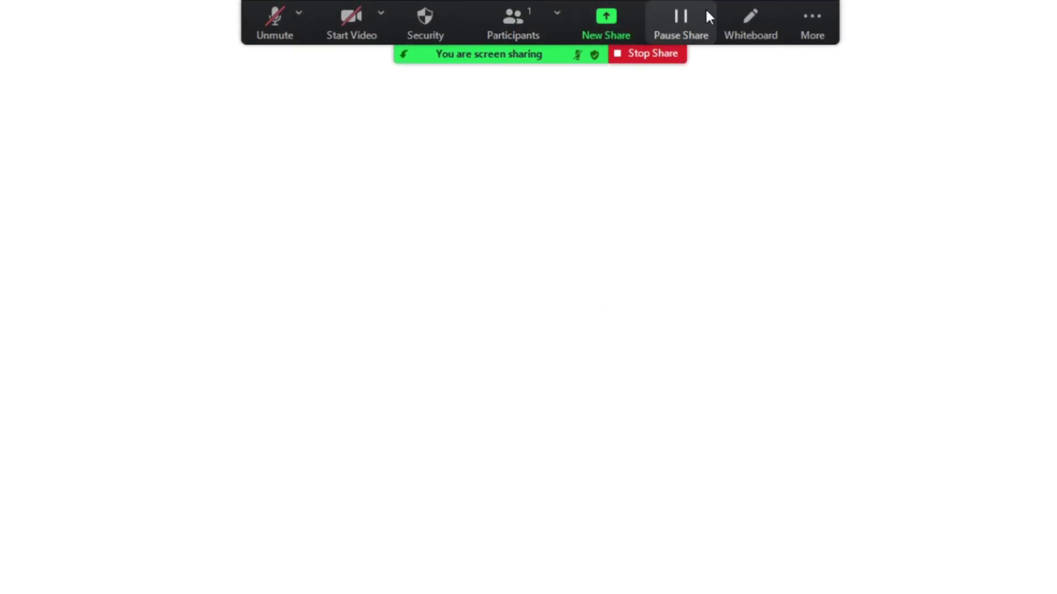
click(763, 24)
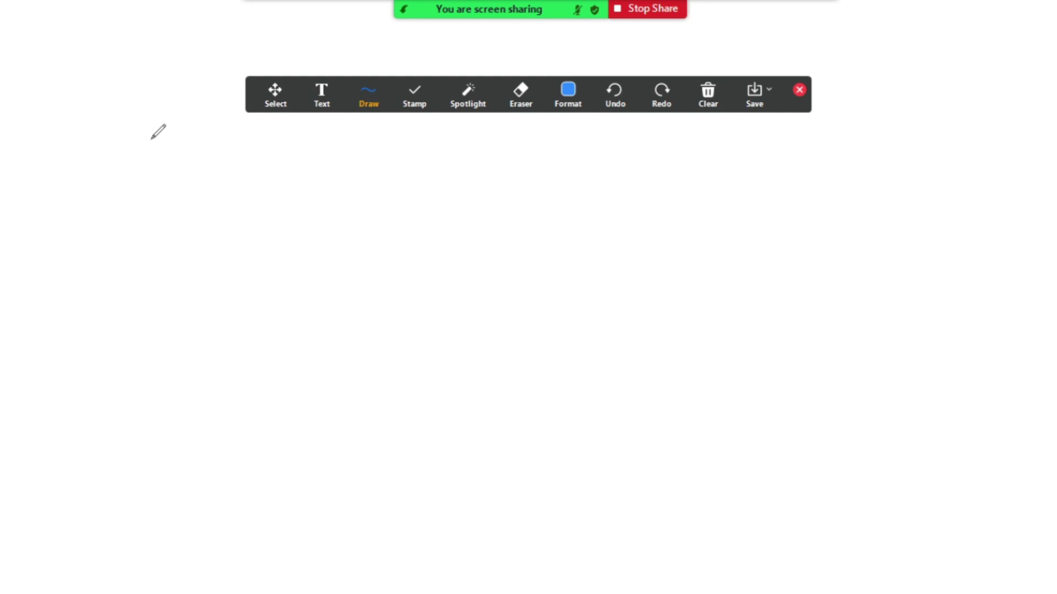
drag(112, 131, 476, 204)
- Stamp two arrows below the blue curve and switch to the Spotlight pointer
click(414, 91)
click(410, 134)
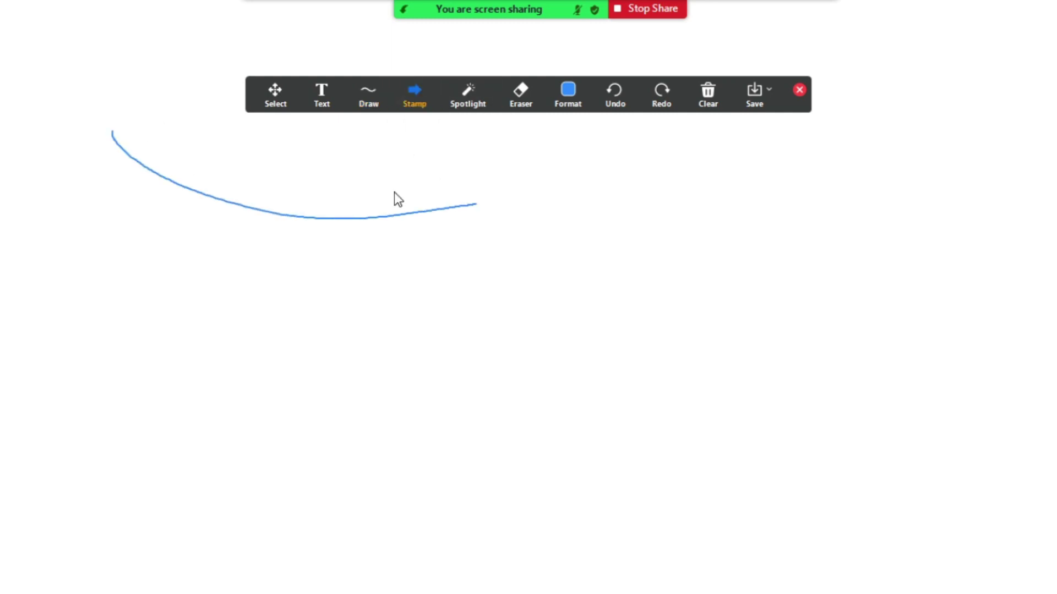
click(298, 279)
click(373, 248)
click(455, 98)
click(456, 134)
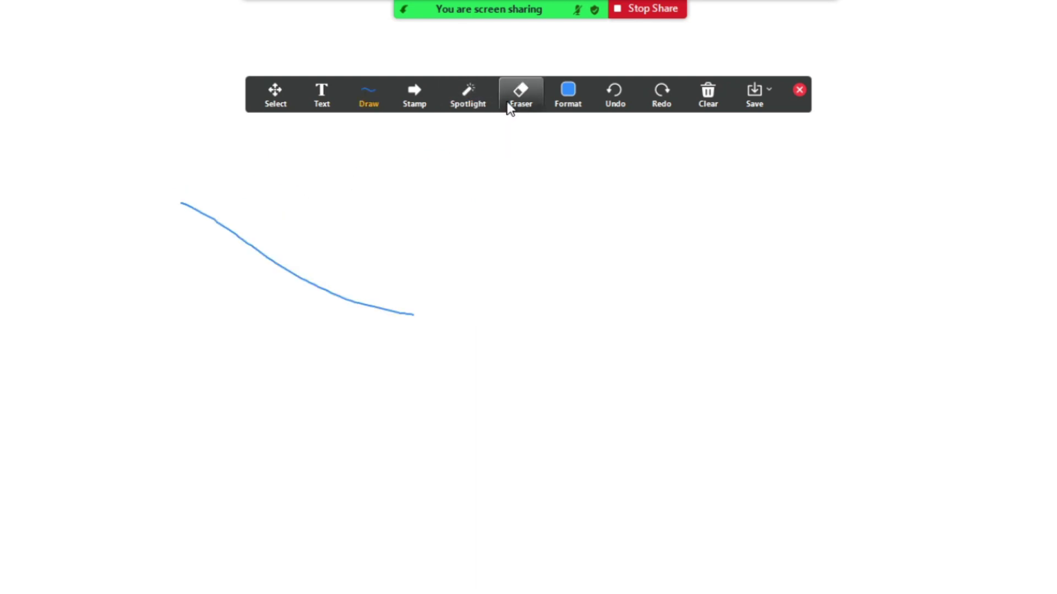
- Erase the blue freehand line from the whiteboard with the Eraser
click(520, 93)
click(468, 93)
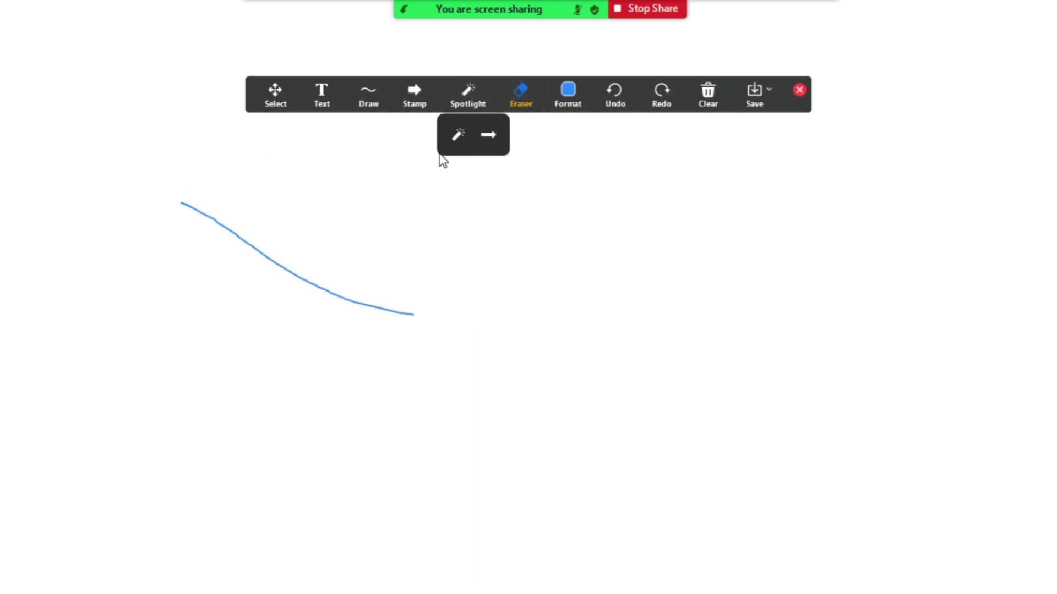
drag(430, 184, 252, 147)
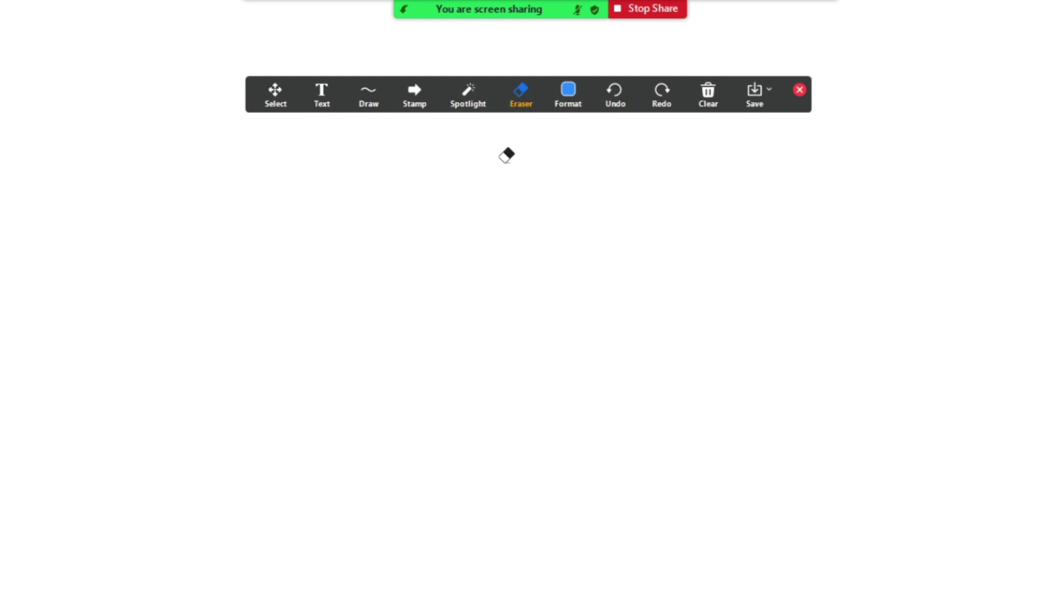
- Show the colour, line width and font size options, and place a text box on the whiteboard
click(567, 99)
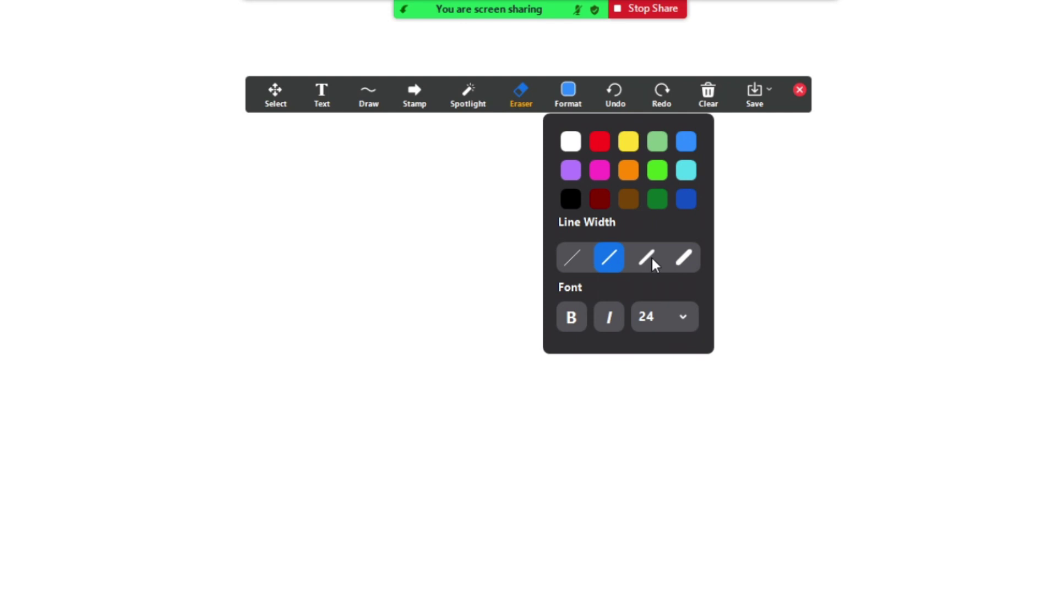
click(670, 313)
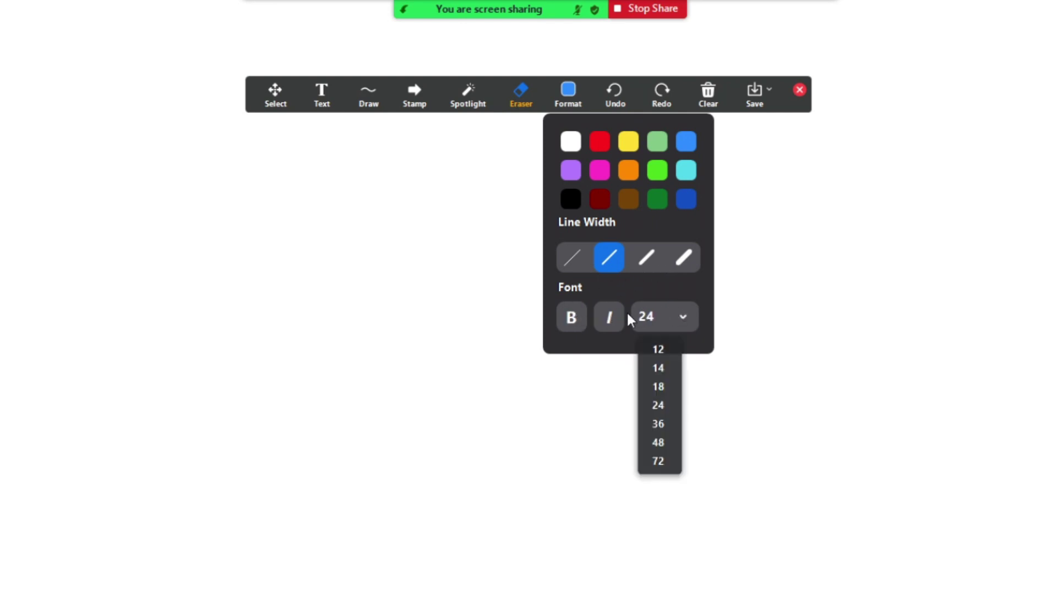
click(326, 108)
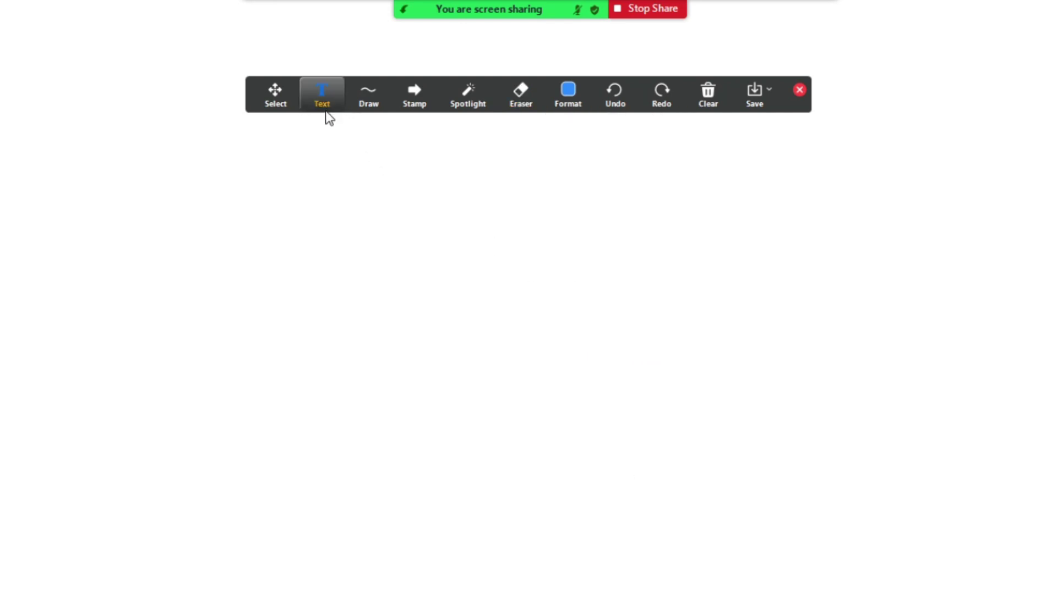
click(246, 223)
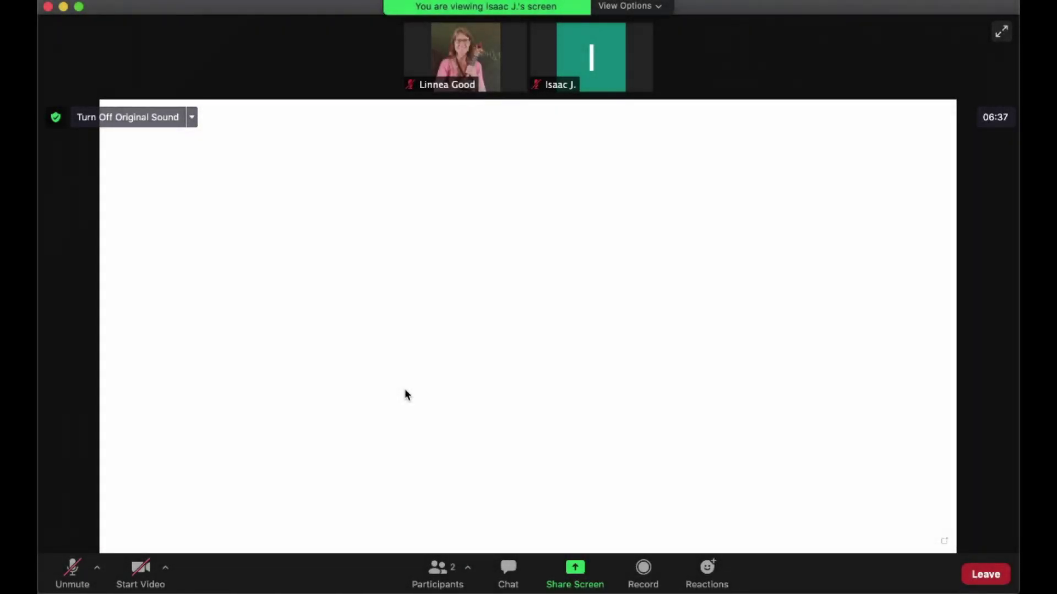
- As a meeting participant, turn on Annotate for the shared whiteboard and draw a brown freehand curve
click(619, 8)
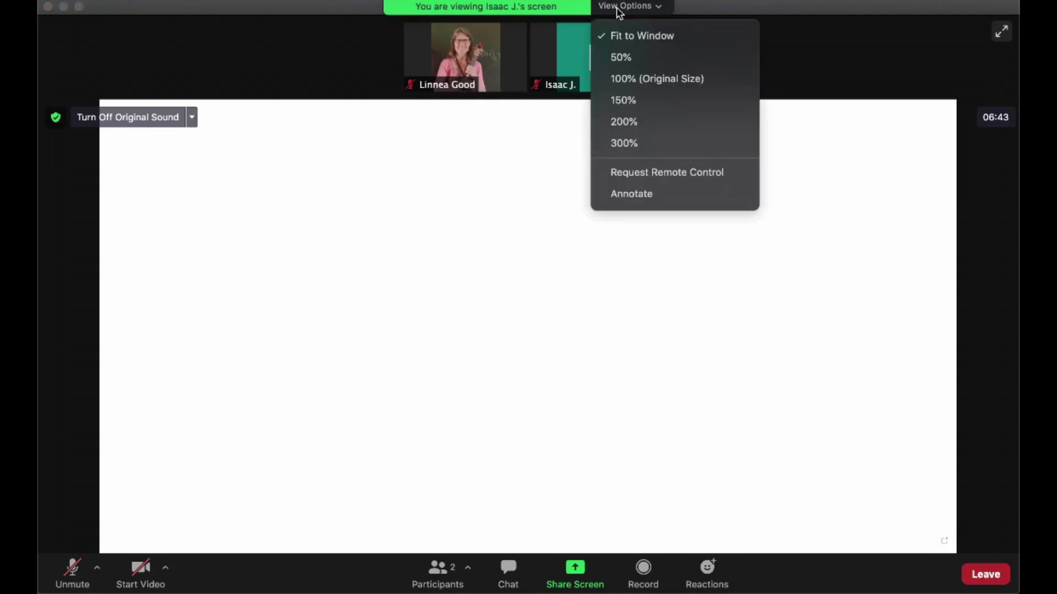
click(615, 196)
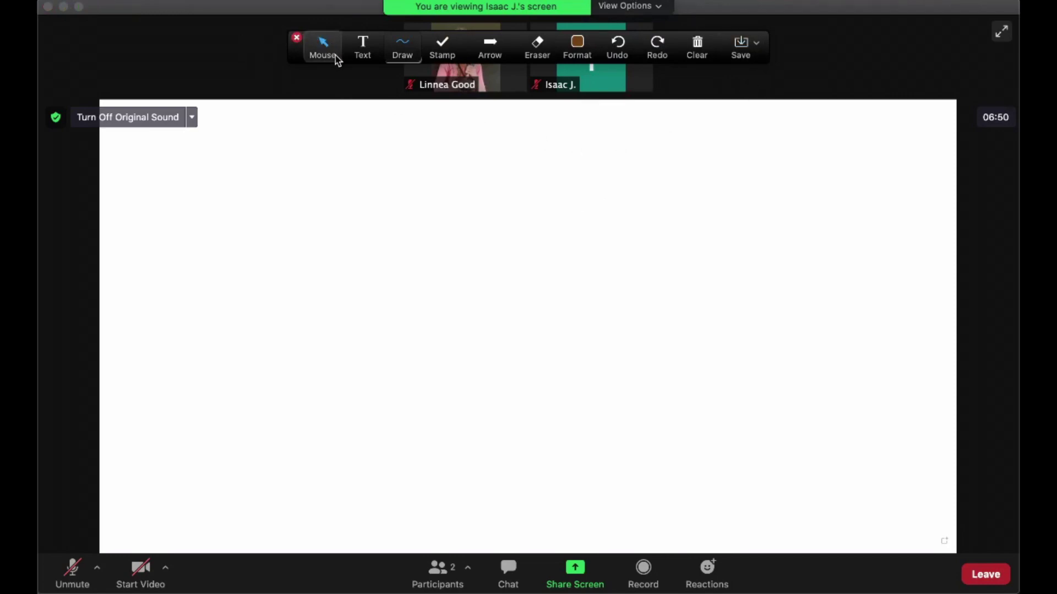
drag(275, 200, 391, 243)
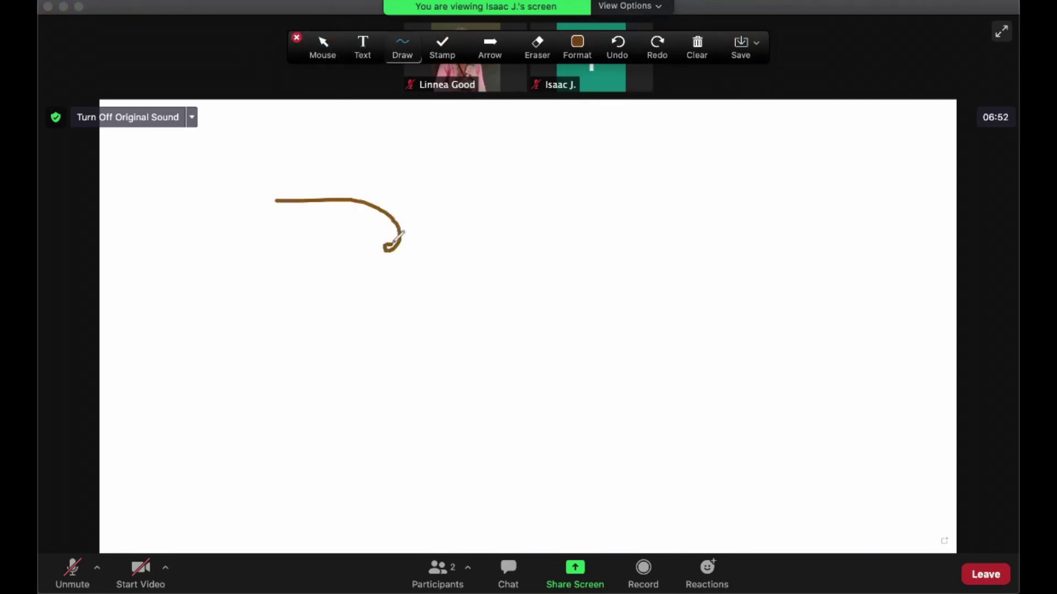
- Add a heart stamp, a red cross stamp and the text "Hello!" to the shared whiteboard, and erase the brown curve
click(442, 47)
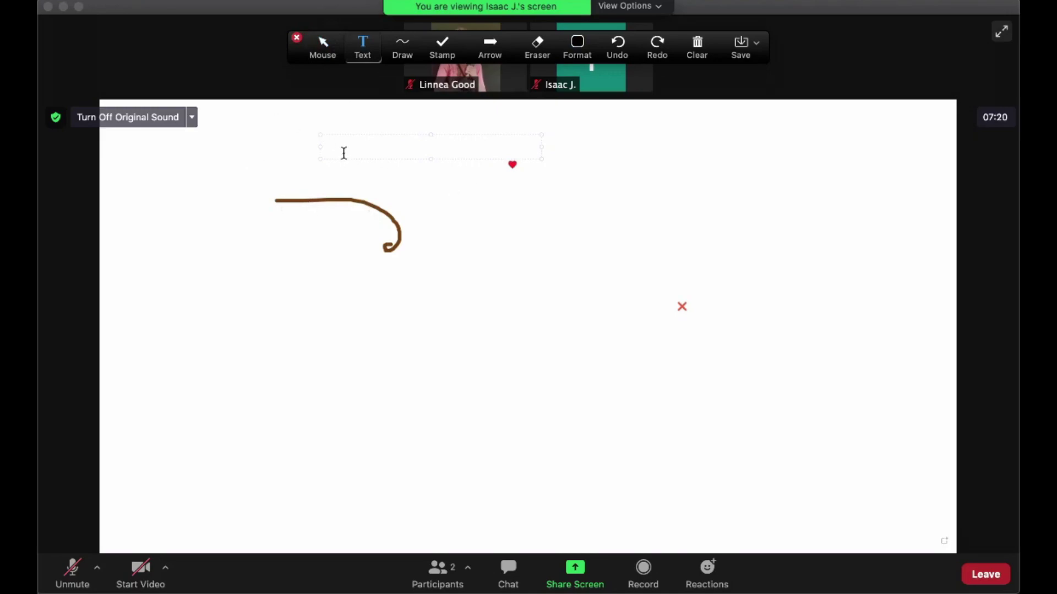
text(Hello!)
click(537, 52)
click(364, 196)
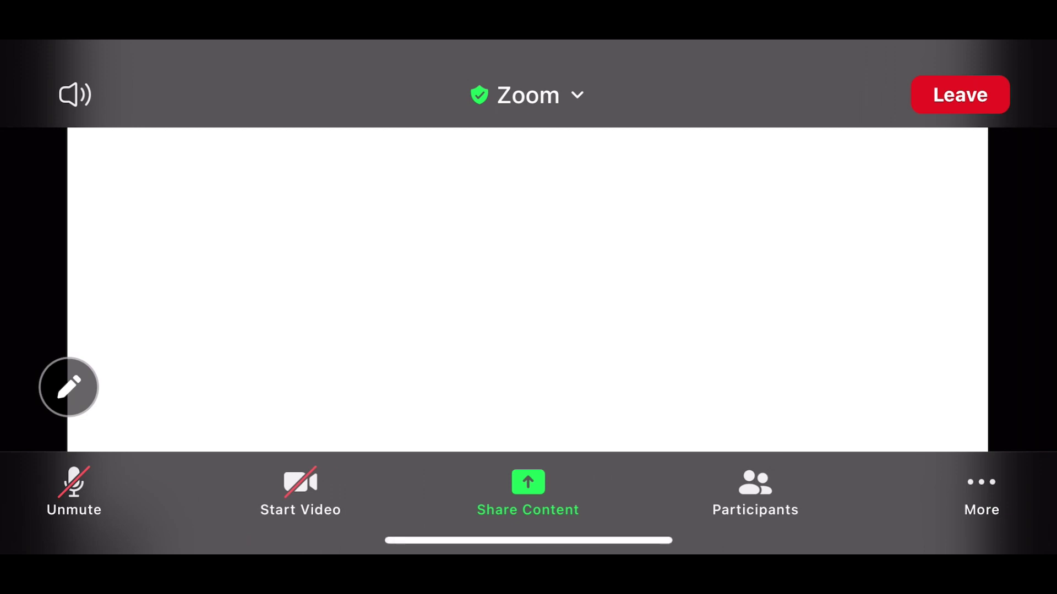
- Open the annotation tools in the Zoom mobile app and draw a looping black freehand line
click(69, 387)
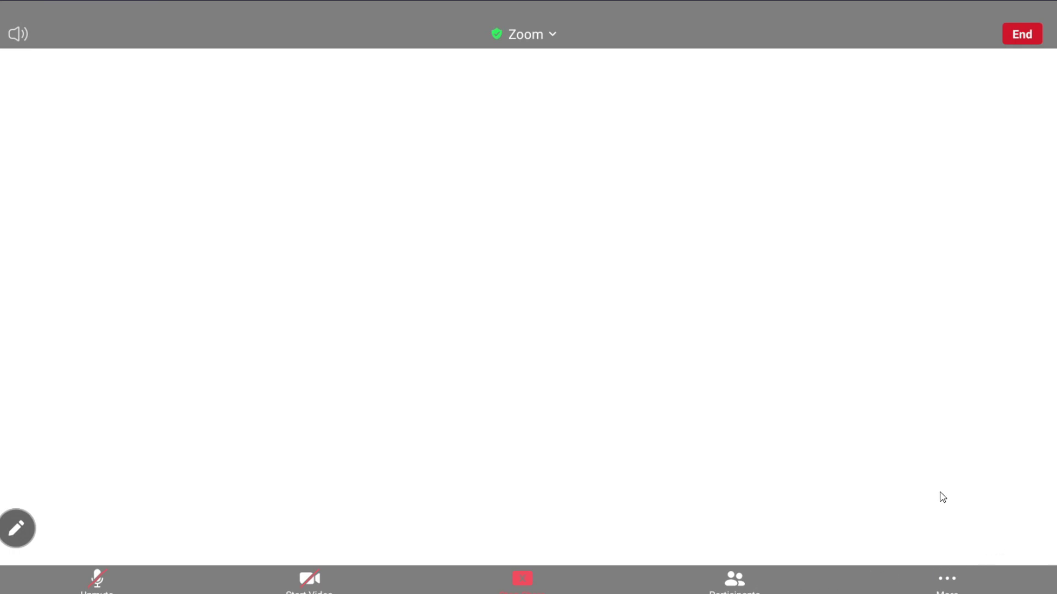
click(16, 530)
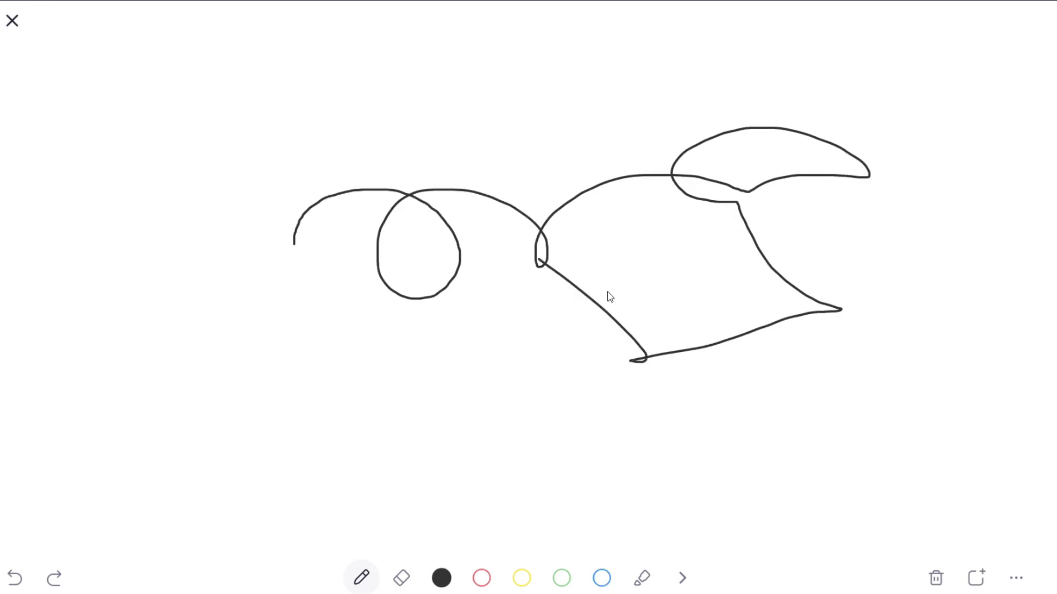
- Erase the black freehand line and add the blue text "Hello!" near the middle of the whiteboard
click(402, 578)
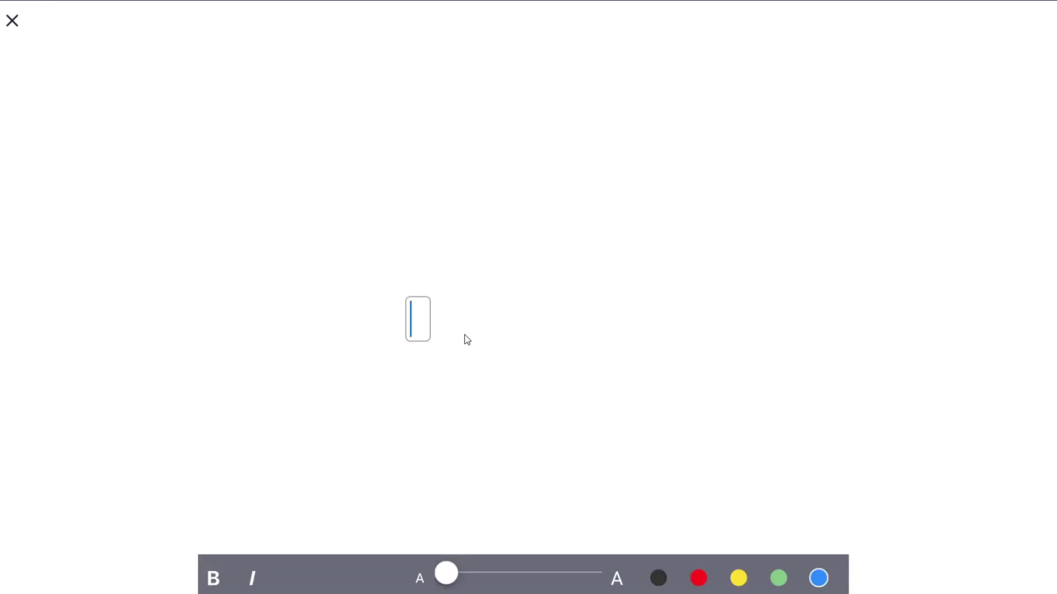
text(Hello!)
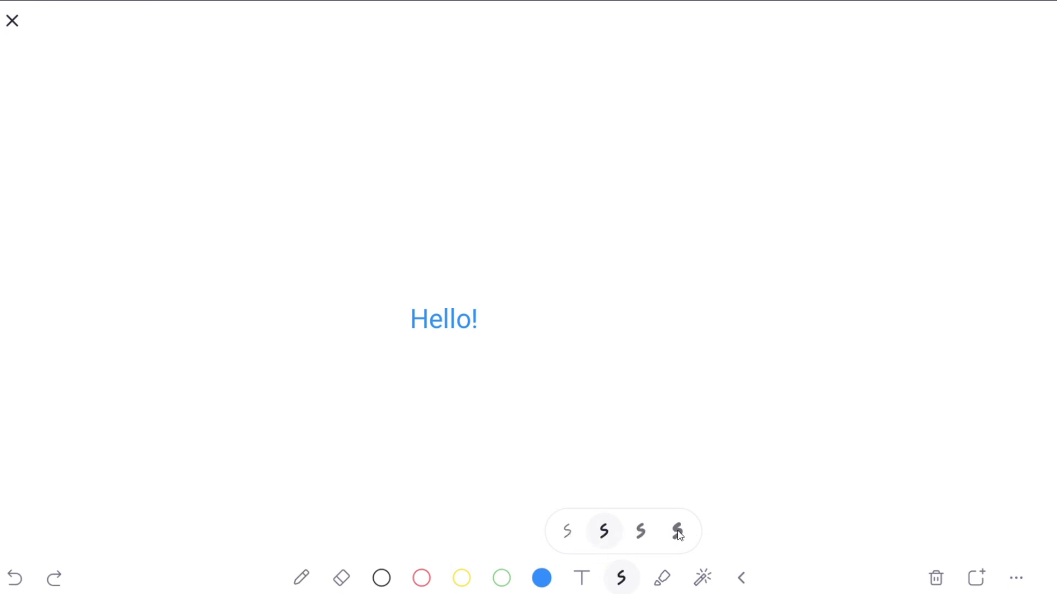
- Draw a black freehand line beside the "Hello!" text using the thickest stroke, and add a highlighter stroke below the text
click(679, 536)
click(582, 578)
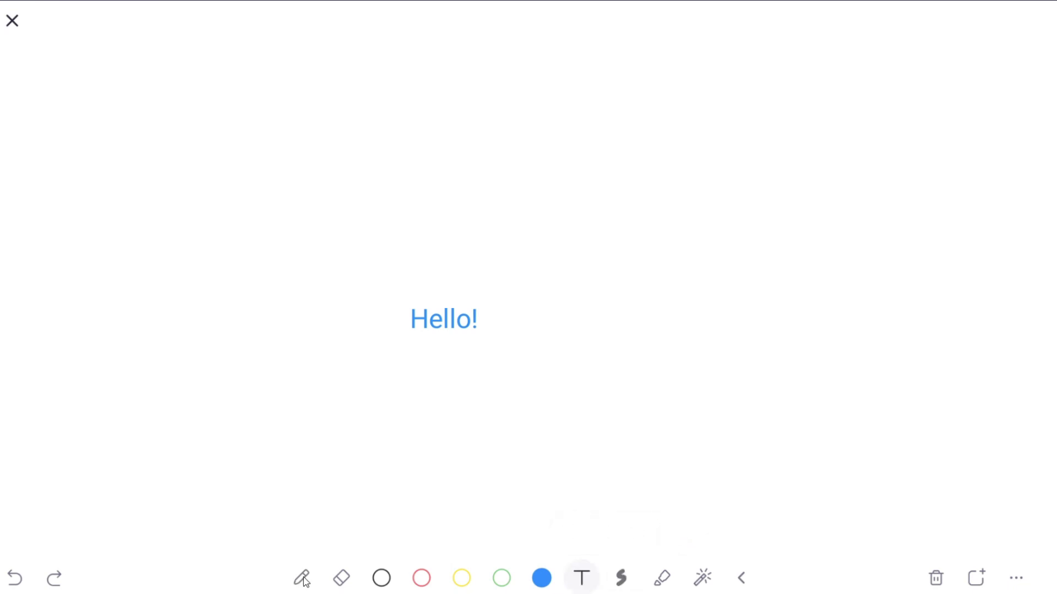
click(304, 580)
mouse_move(616, 255)
mouse_down()
mouse_move(692, 318)
mouse_move(631, 437)
mouse_up()
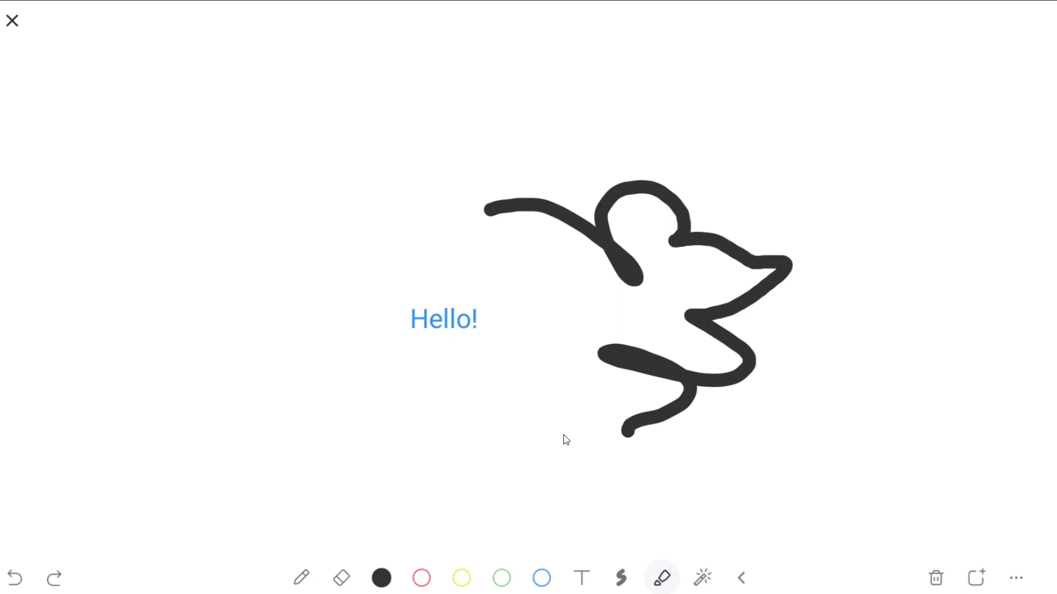
mouse_move(553, 414)
mouse_down()
mouse_move(645, 376)
mouse_move(440, 394)
mouse_move(603, 403)
mouse_up()
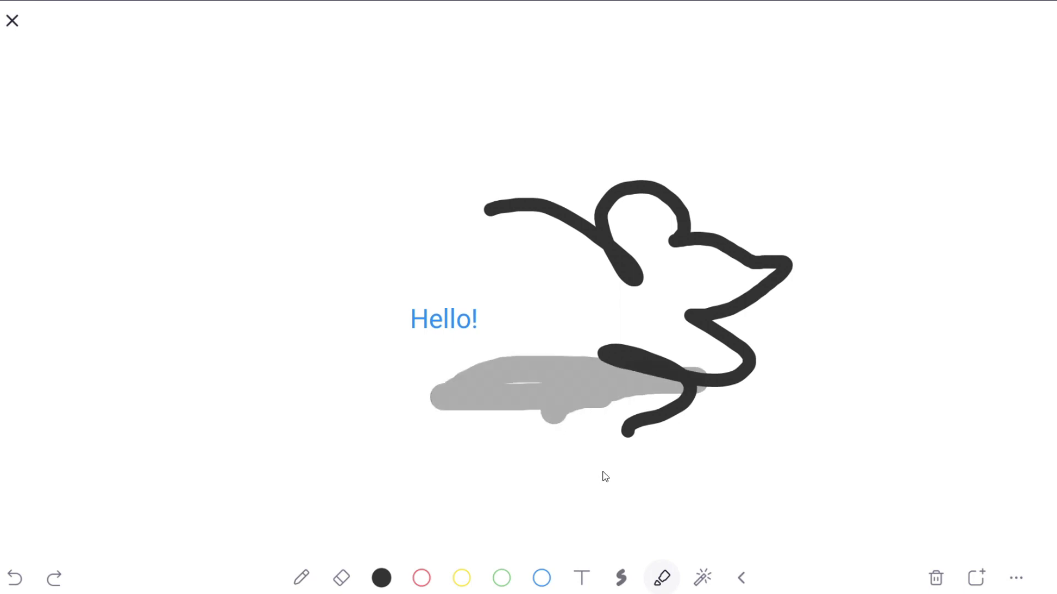